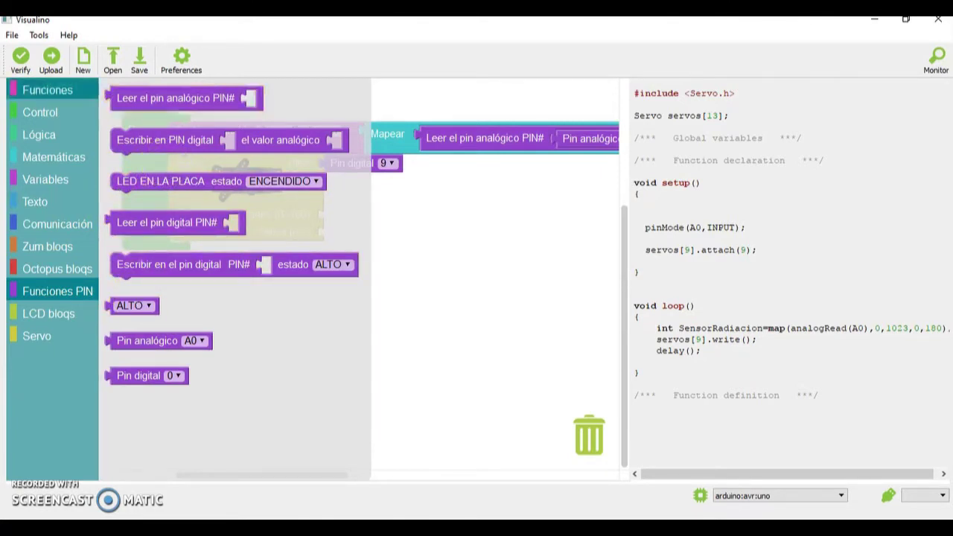
# - Plug a variable block set to SensorRadiacion into the servo block's Grados (0~180) input
pyautogui.click(42, 181)
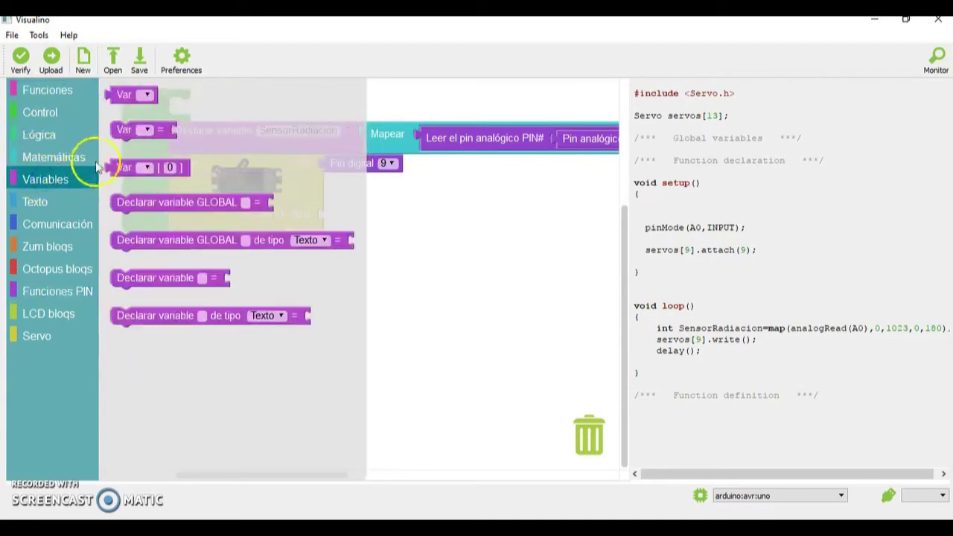
pyautogui.click(117, 201)
pyautogui.click(117, 95)
pyautogui.moveTo(116, 95); pyautogui.dragTo(328, 211)
pyautogui.click(379, 214)
pyautogui.click(402, 237)
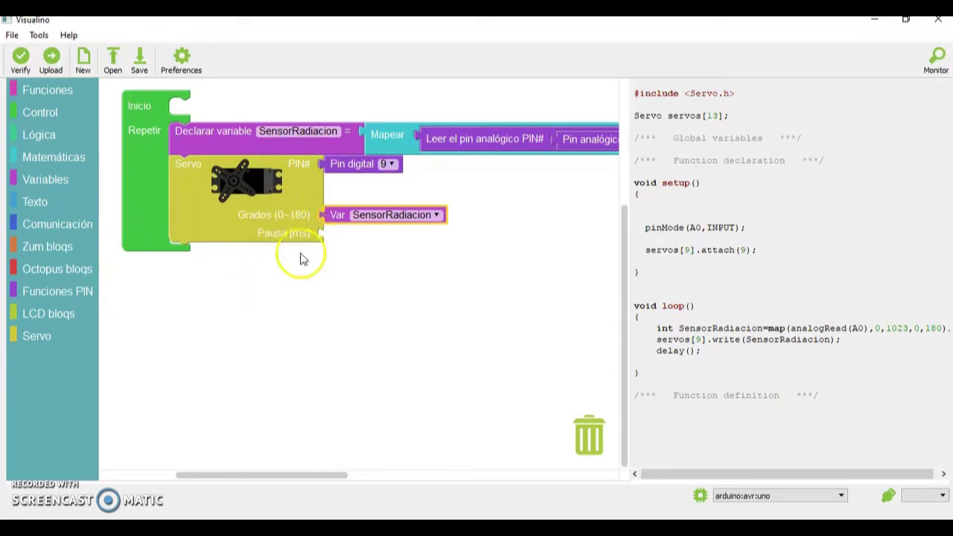
pyautogui.click(308, 297)
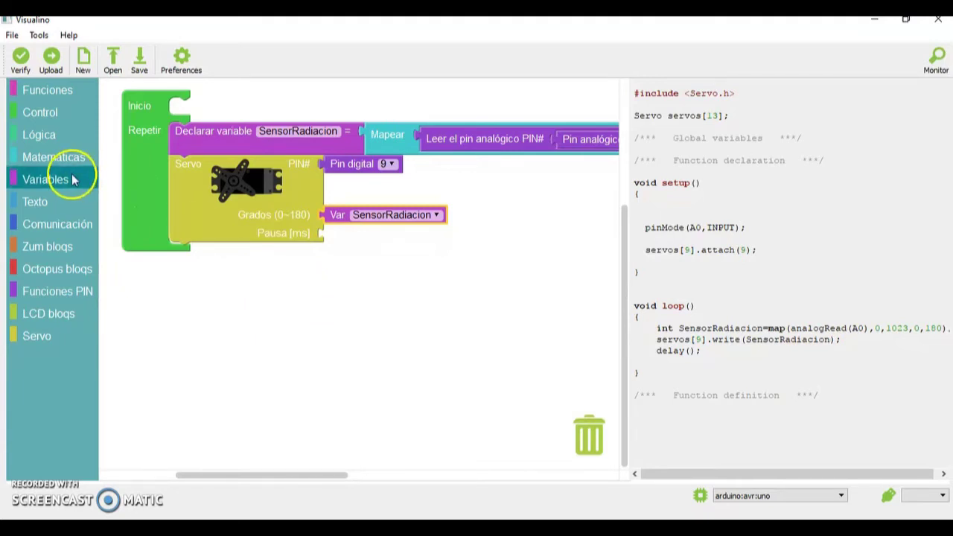
# - Attach a number block to the servo's Pausa [ms] input and set it to 180
pyautogui.click(53, 159)
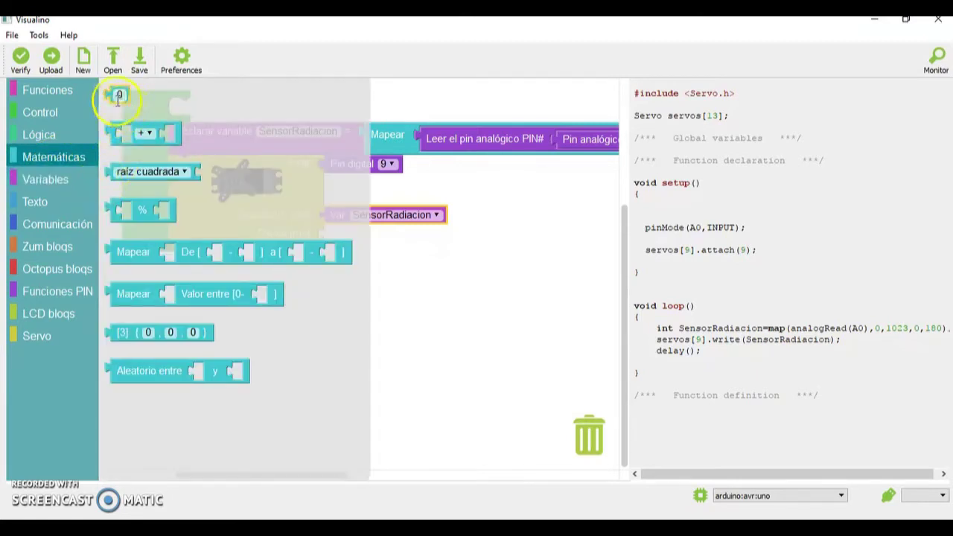
pyautogui.moveTo(118, 94); pyautogui.dragTo(326, 236)
pyautogui.click(330, 234)
pyautogui.write('180000')
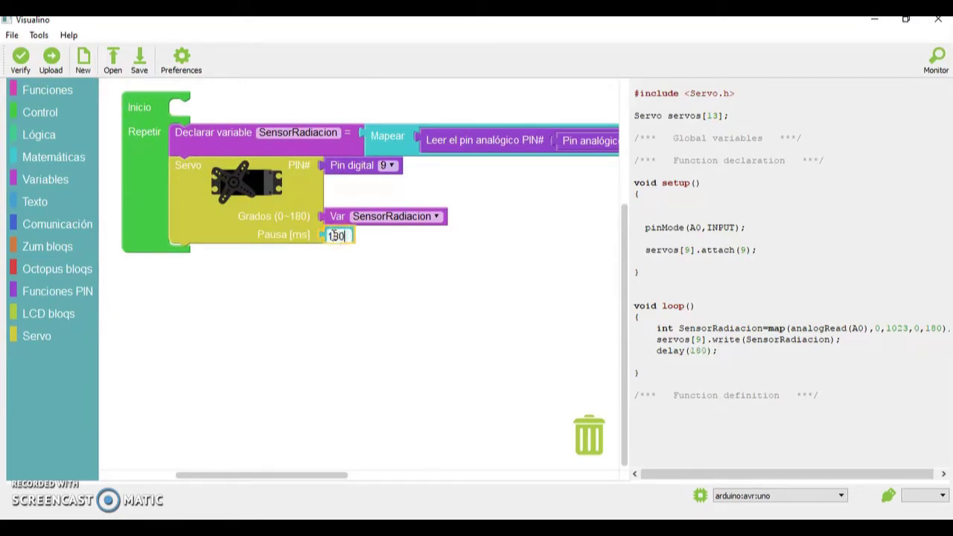
pyautogui.click(346, 289)
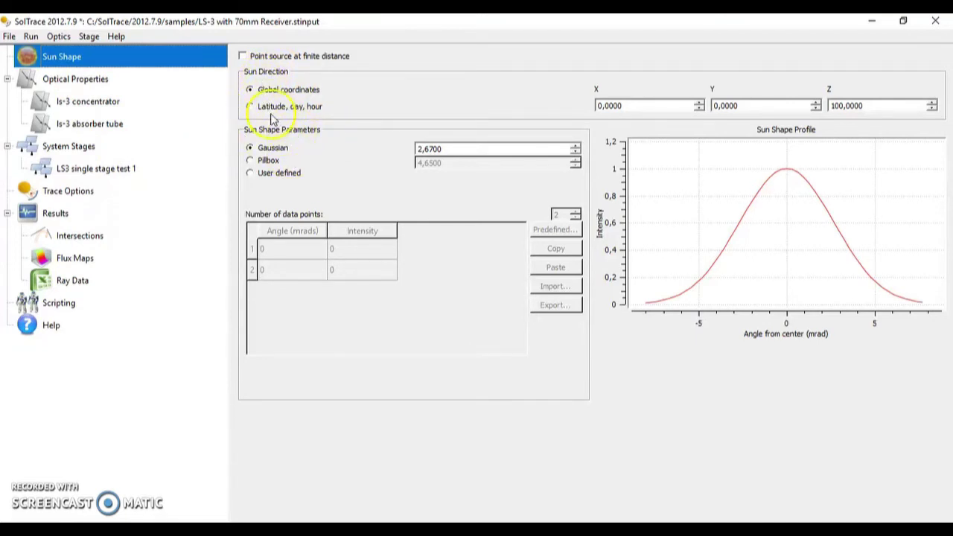
# - In SolTrace, review the optical property sets of the ls-3 concentrator and the ls-3 absorber tube
pyautogui.doubleClick(103, 80)
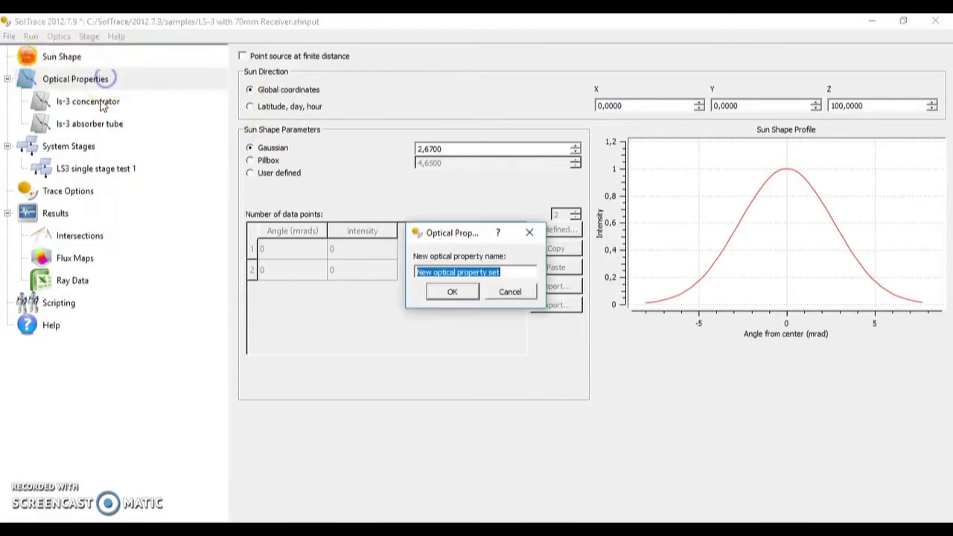
pyautogui.click(521, 295)
pyautogui.click(114, 103)
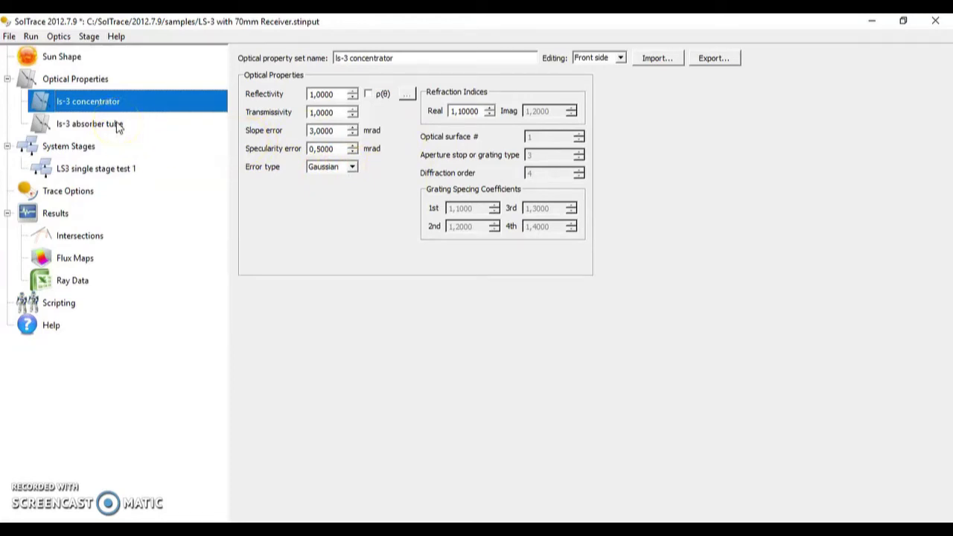
pyautogui.click(97, 130)
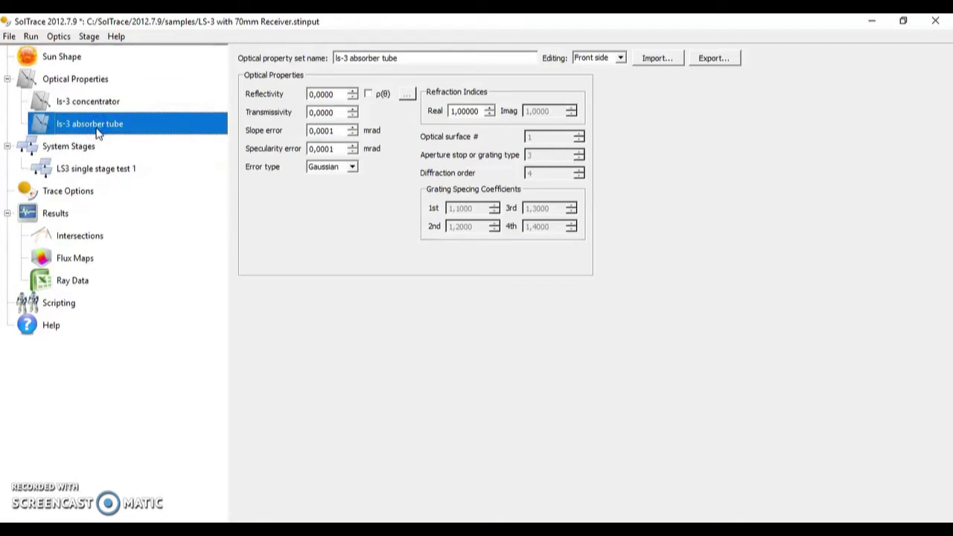
# - Examine the mirror element's aperture type and its X1, X2 and L parameters in the LS3 single stage test 1 stage
pyautogui.click(87, 170)
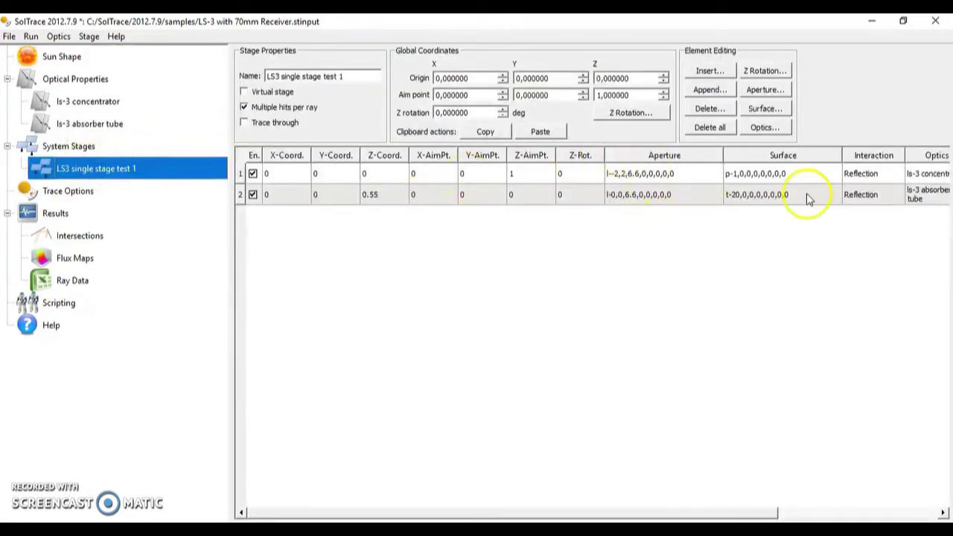
pyautogui.moveTo(772, 513); pyautogui.dragTo(903, 504)
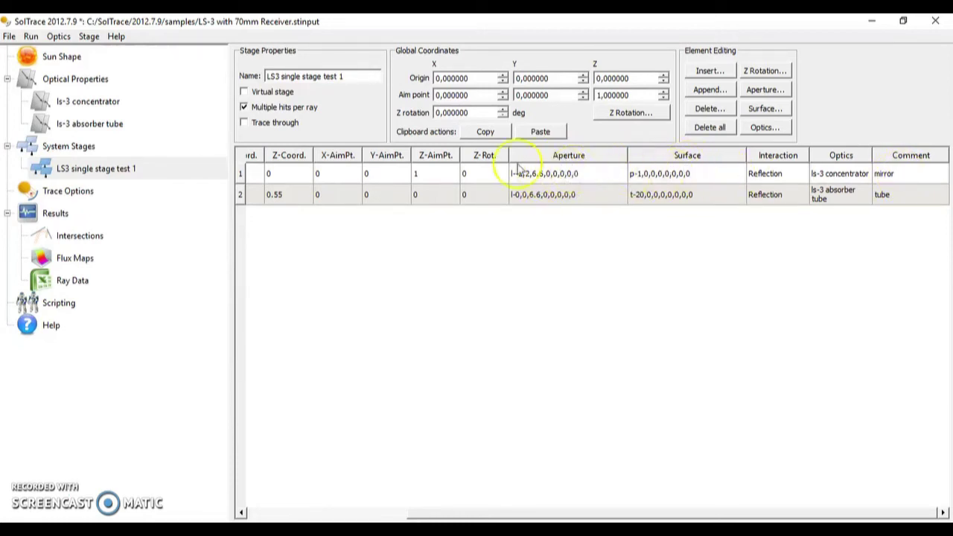
pyautogui.rightClick(555, 177)
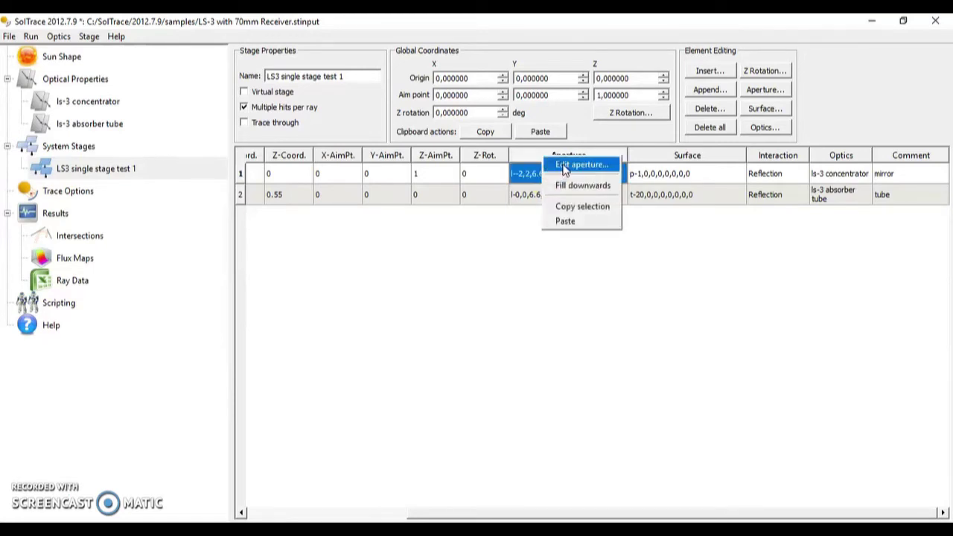
pyautogui.click(565, 165)
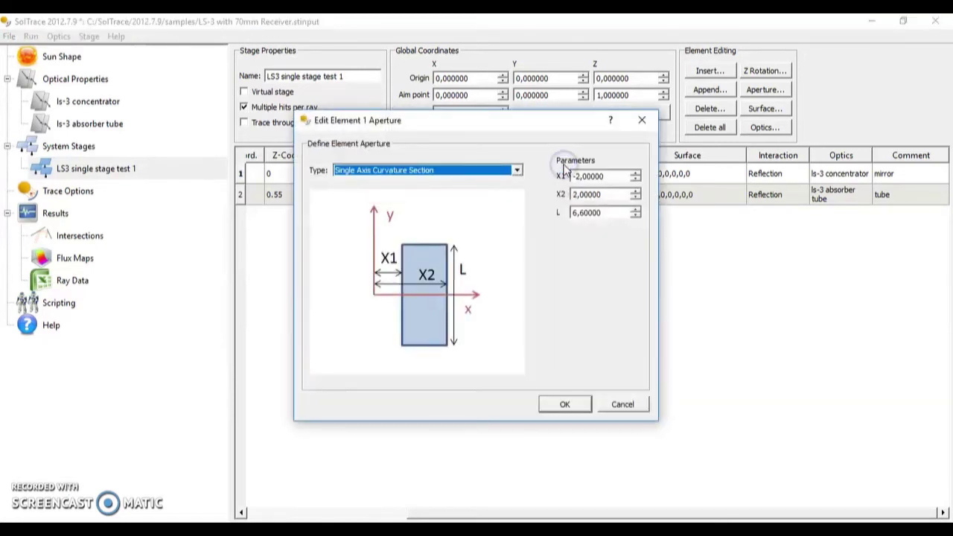
pyautogui.click(588, 216)
pyautogui.click(576, 215)
pyautogui.click(580, 213)
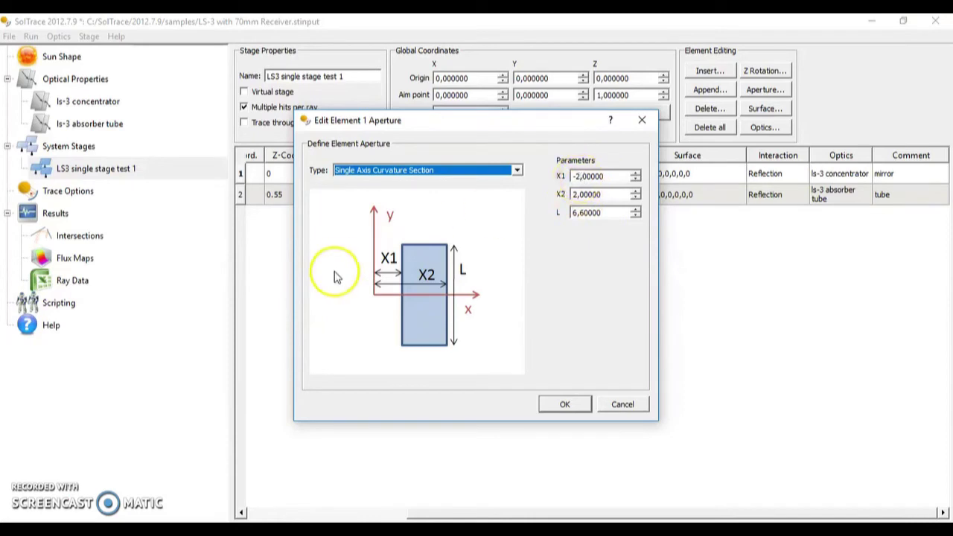
pyautogui.click(573, 176)
pyautogui.write('-')
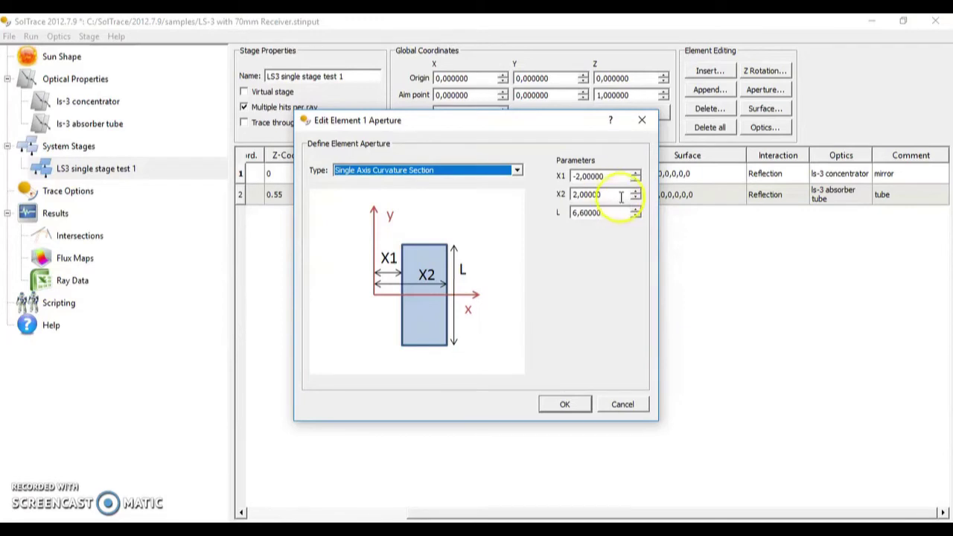
pyautogui.click(554, 410)
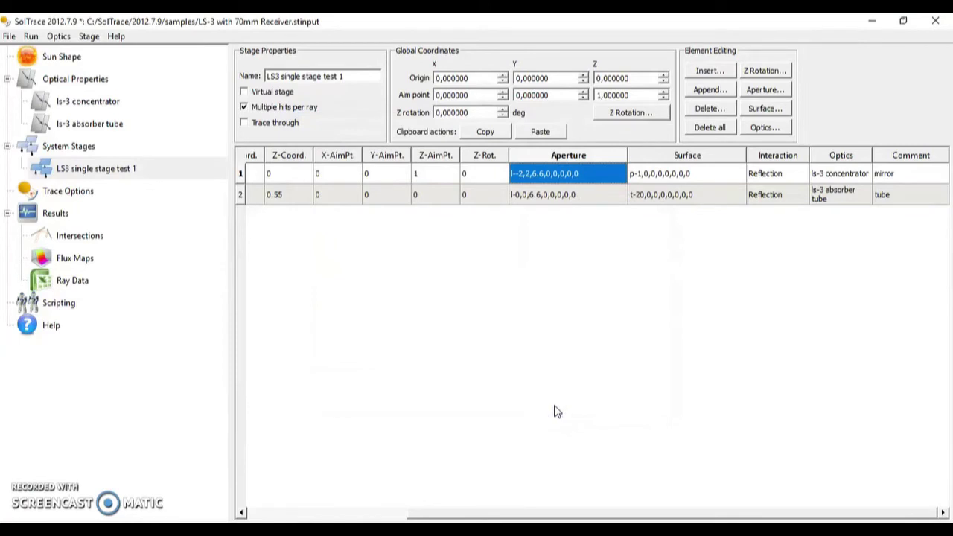
# - Examine the mirror element's surface type and its curvature parameters
pyautogui.rightClick(673, 175)
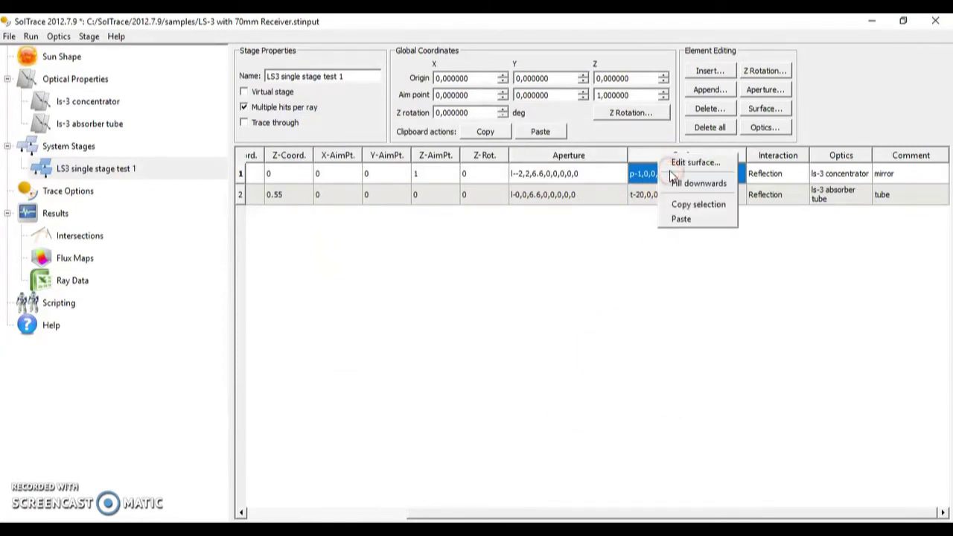
pyautogui.click(693, 163)
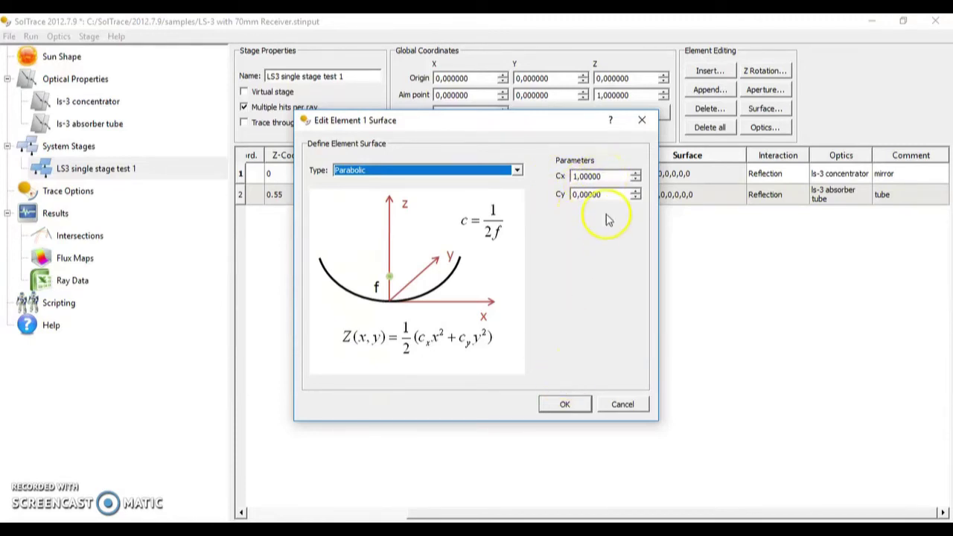
pyautogui.click(564, 406)
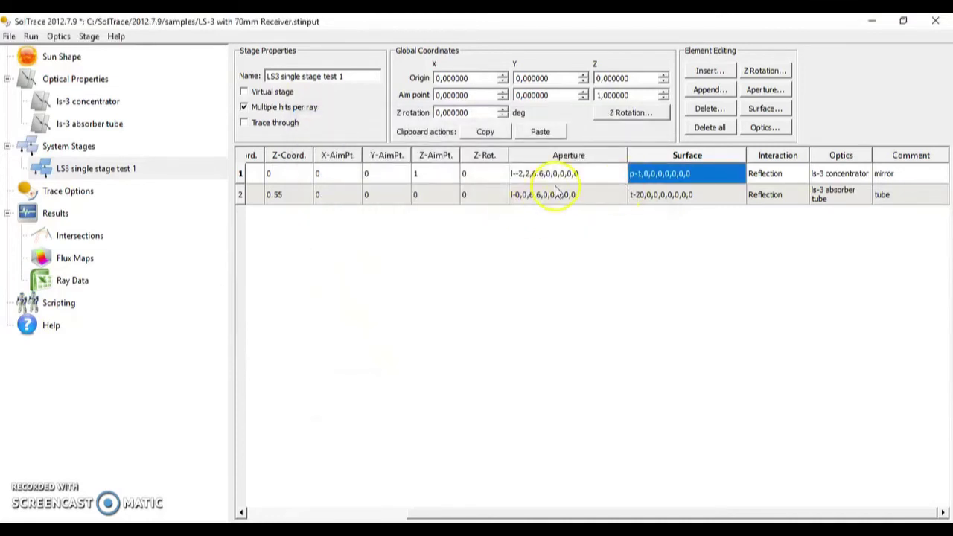
# - Examine the tube element's aperture type and length parameter
pyautogui.click(903, 197)
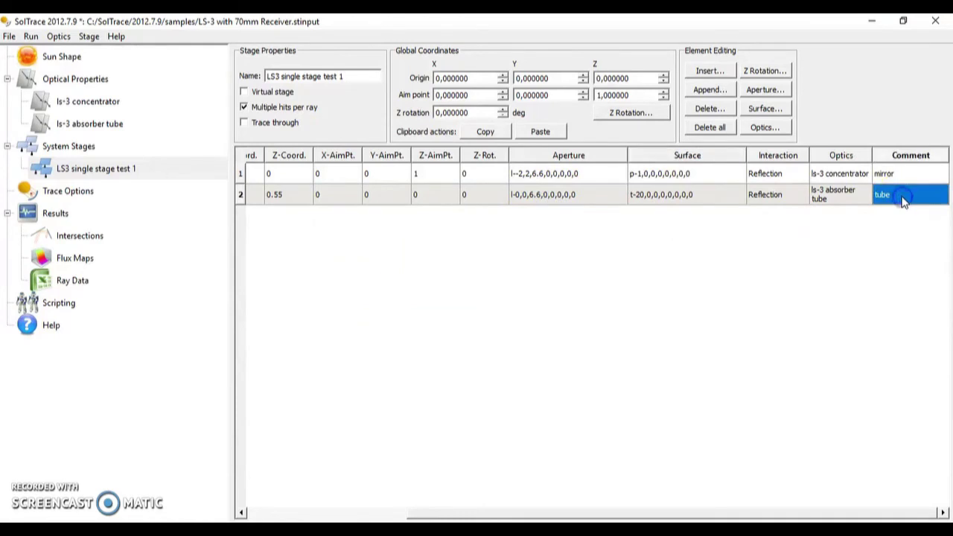
pyautogui.click(553, 201)
pyautogui.rightClick(553, 204)
pyautogui.click(566, 192)
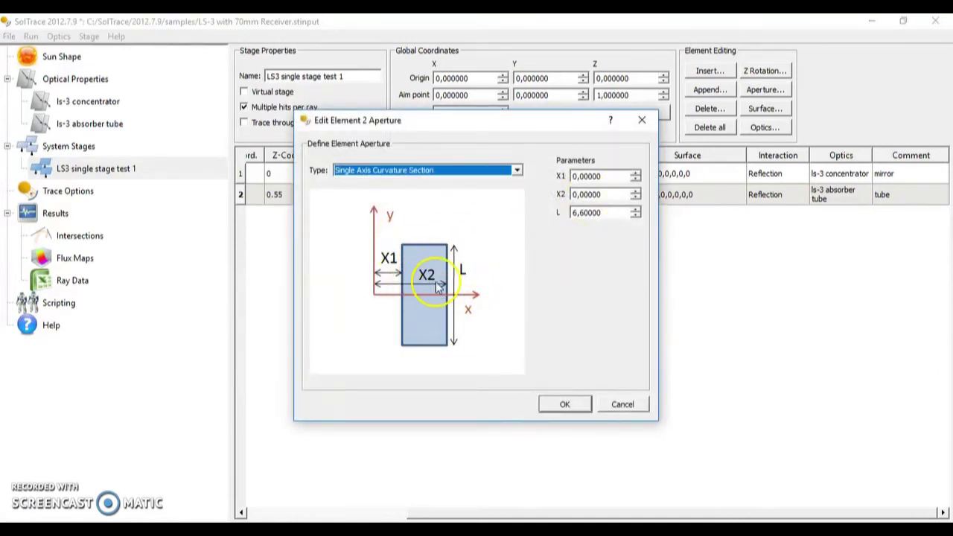
pyautogui.click(585, 213)
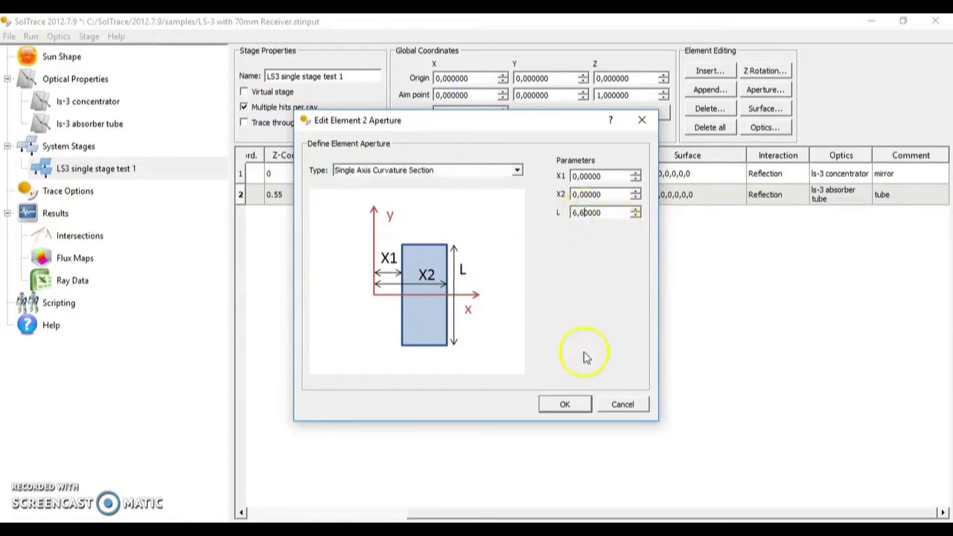
pyautogui.click(568, 406)
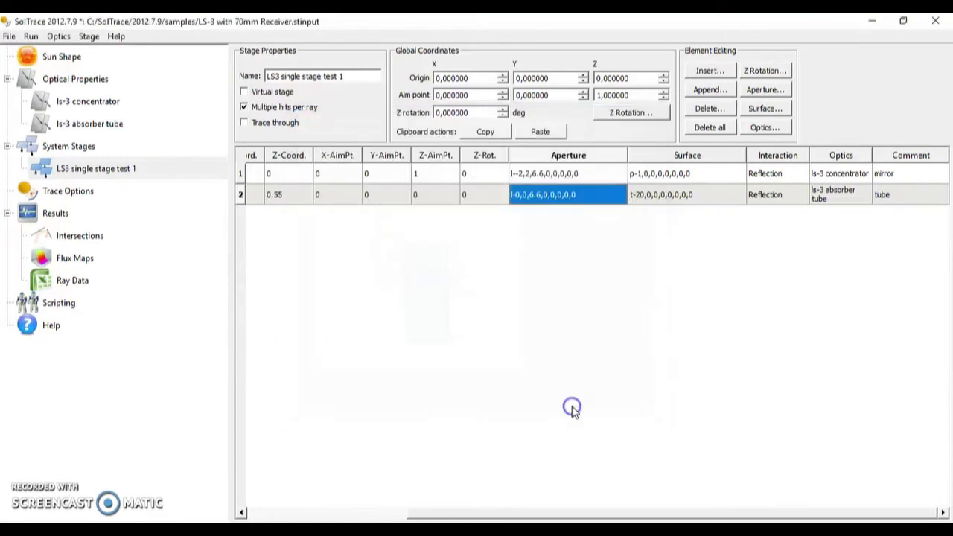
# - Run a new ray trace with the existing trace options and display its intersections plot from the front
pyautogui.click(68, 192)
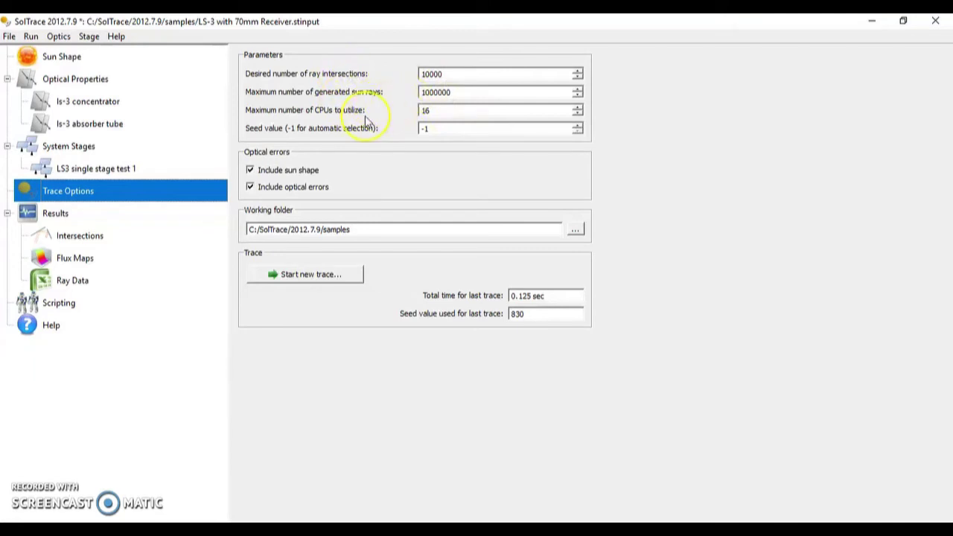
pyautogui.click(326, 275)
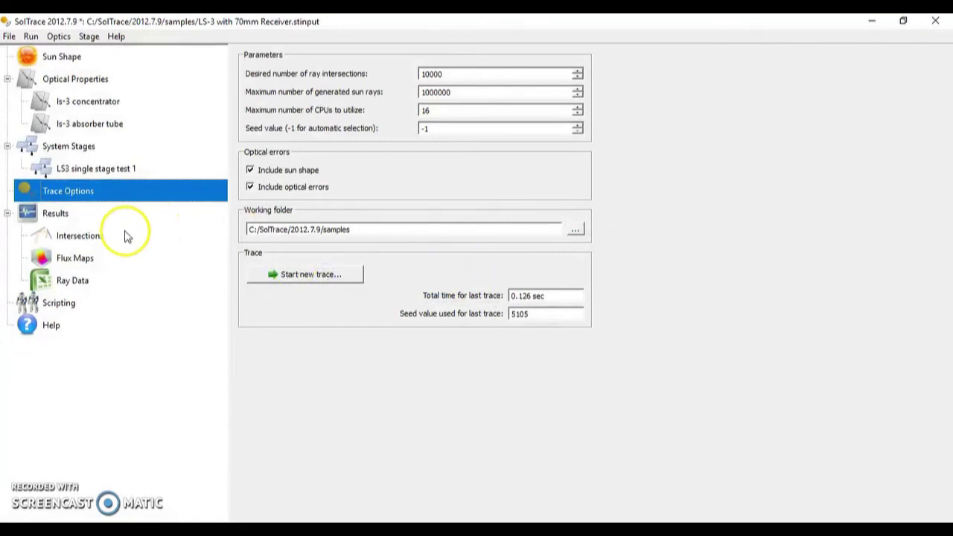
pyautogui.click(72, 236)
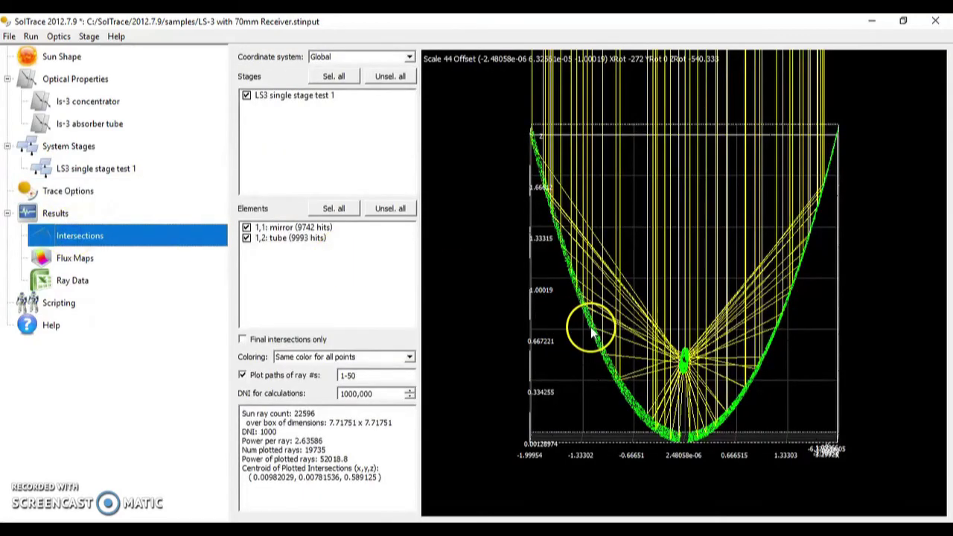
pyautogui.moveTo(679, 372); pyautogui.dragTo(680, 401)
pyautogui.scroll(2, 682, 387)
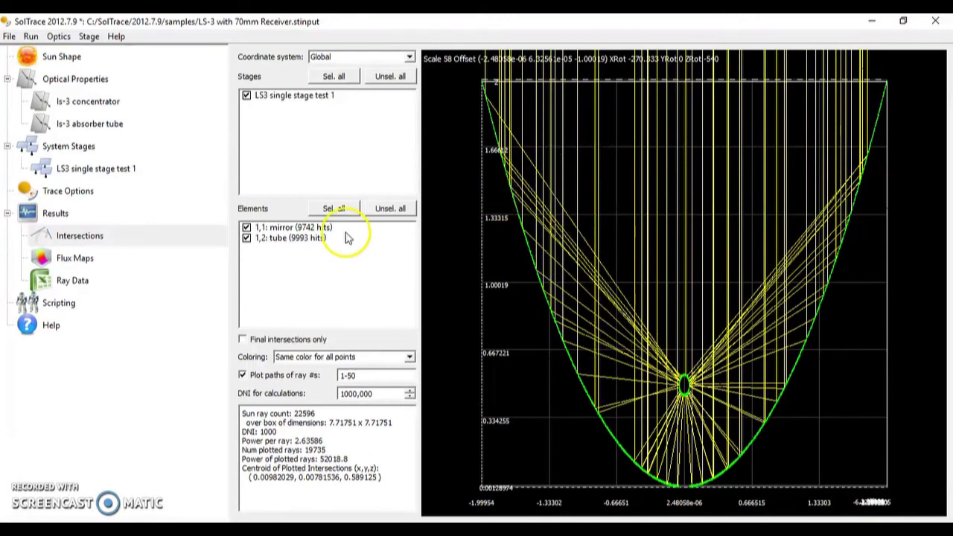
# - Plot the ray paths for ranges 1-100, 1-75 and finally 1-50 in the intersections plot
pyautogui.click(364, 377)
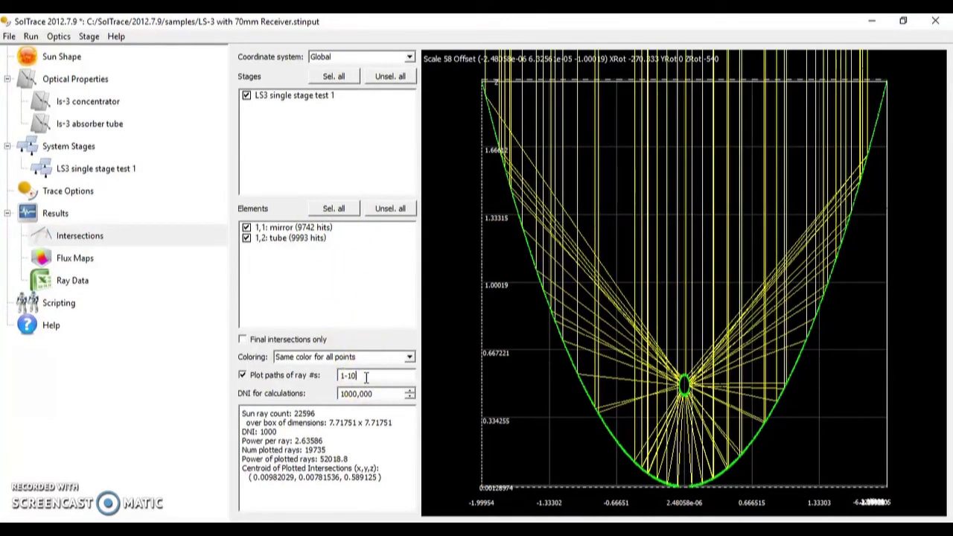
pyautogui.press('Return')
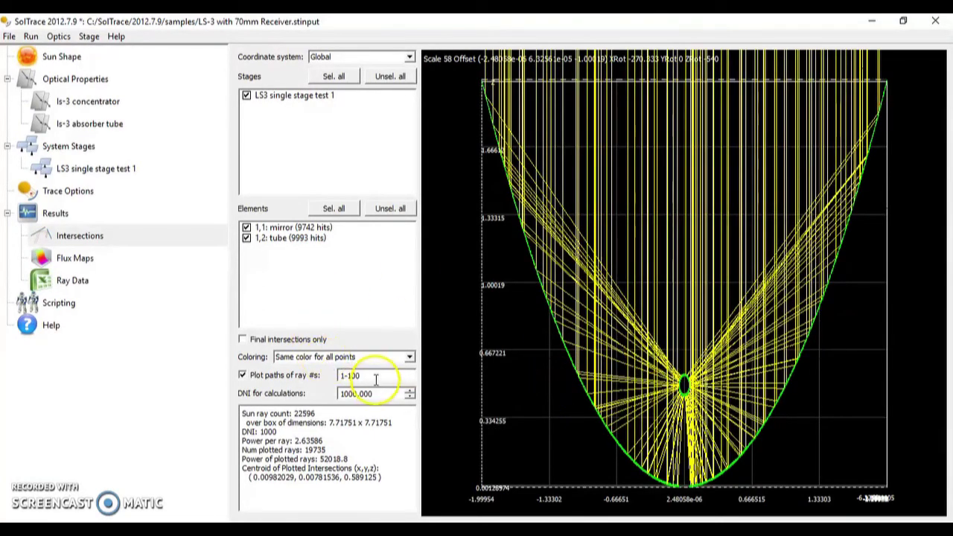
pyautogui.click(373, 380)
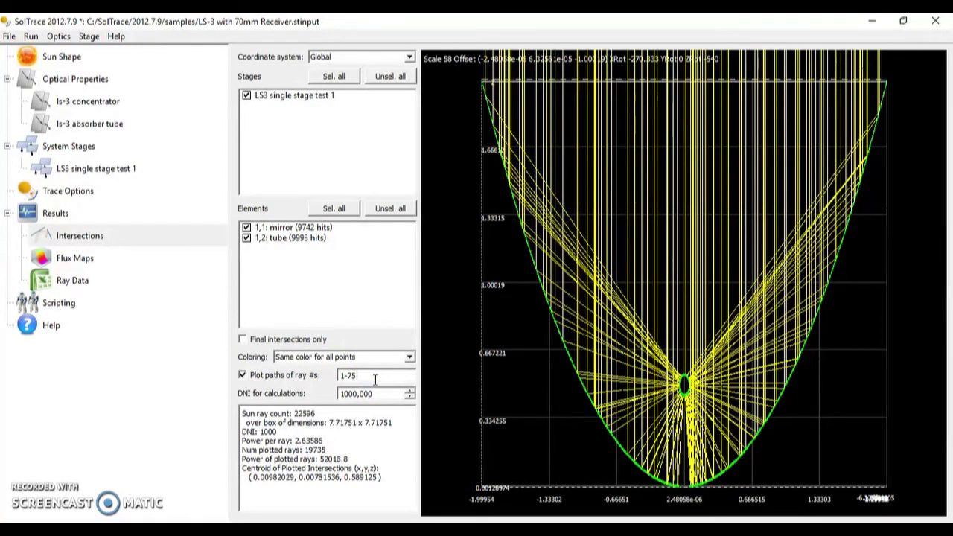
pyautogui.write('75')
pyautogui.press('Return')
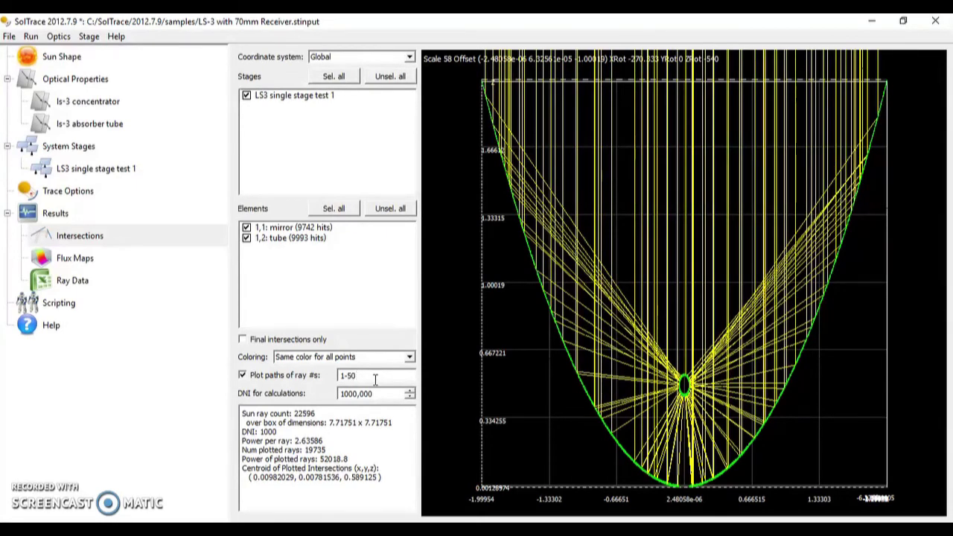
pyautogui.press('Return')
pyautogui.moveTo(684, 329); pyautogui.dragTo(794, 382)
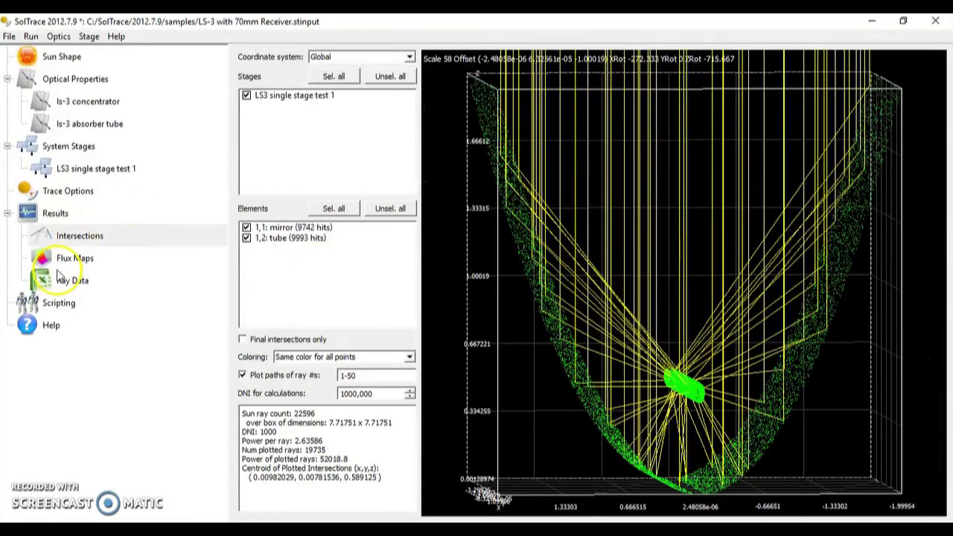
# - Examine the absorber tube's flux map as a surface plot and as a contour plot
pyautogui.click(68, 257)
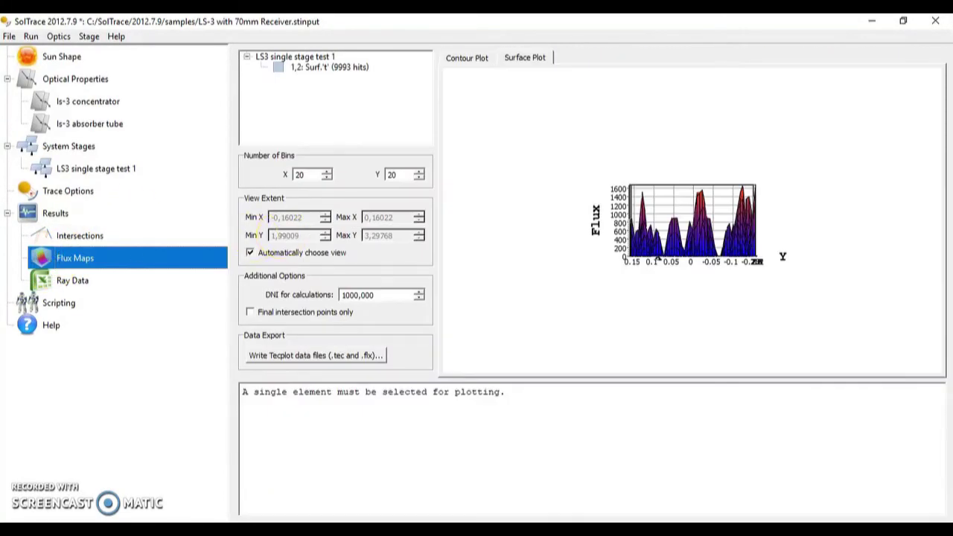
pyautogui.click(281, 68)
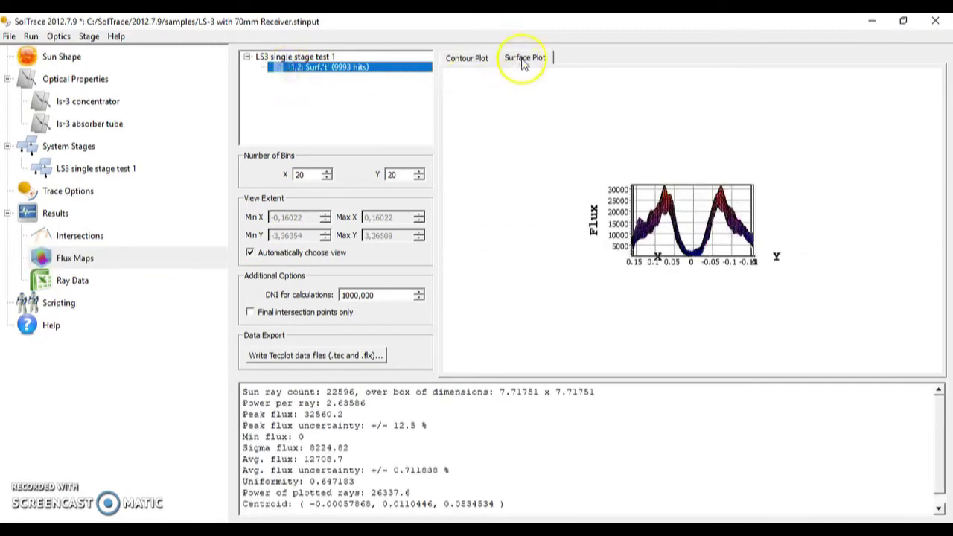
pyautogui.moveTo(633, 205); pyautogui.dragTo(691, 247)
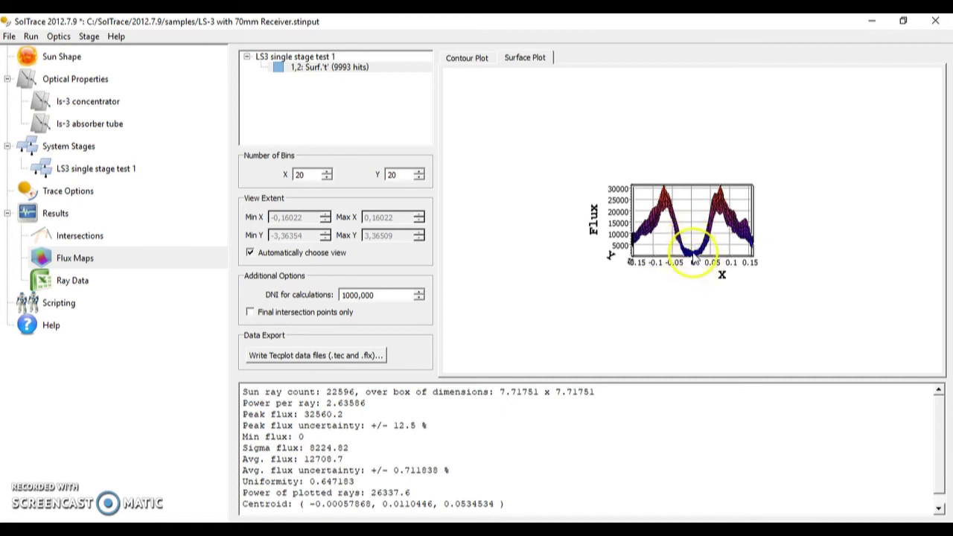
pyautogui.click(457, 57)
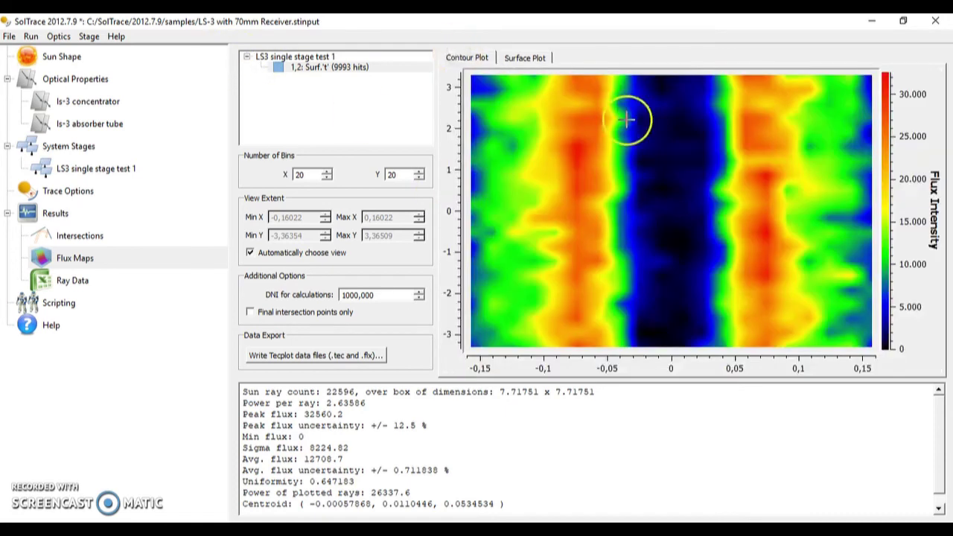